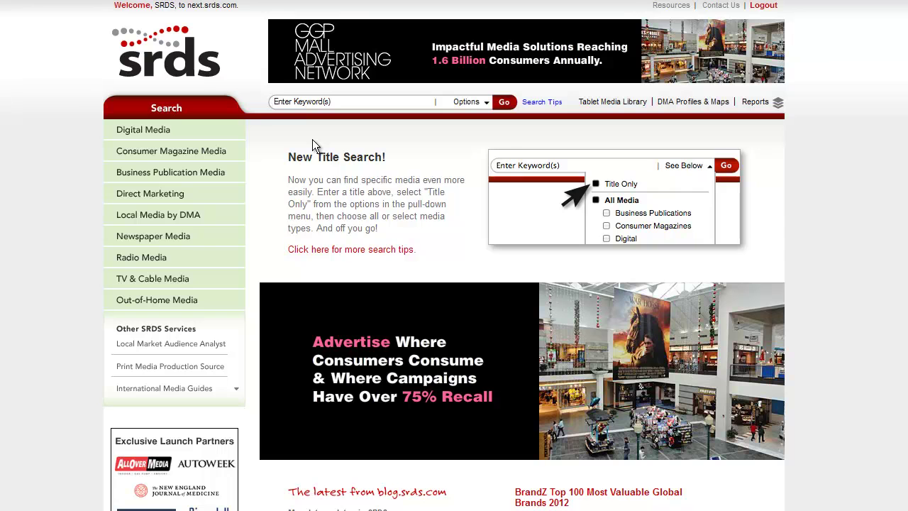
# - Search all media for the keyword 'Wall Street'
pyautogui.click(316, 102)
pyautogui.write('Wall ')
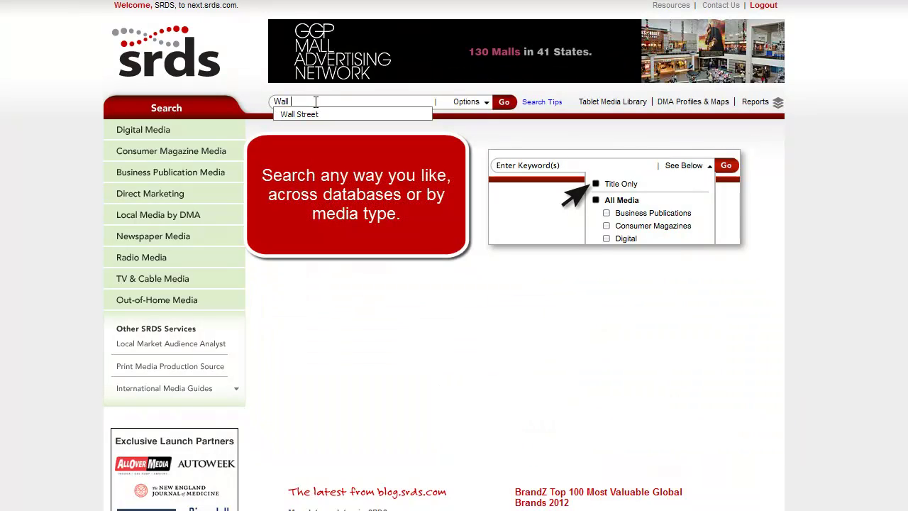
pyautogui.write('Street')
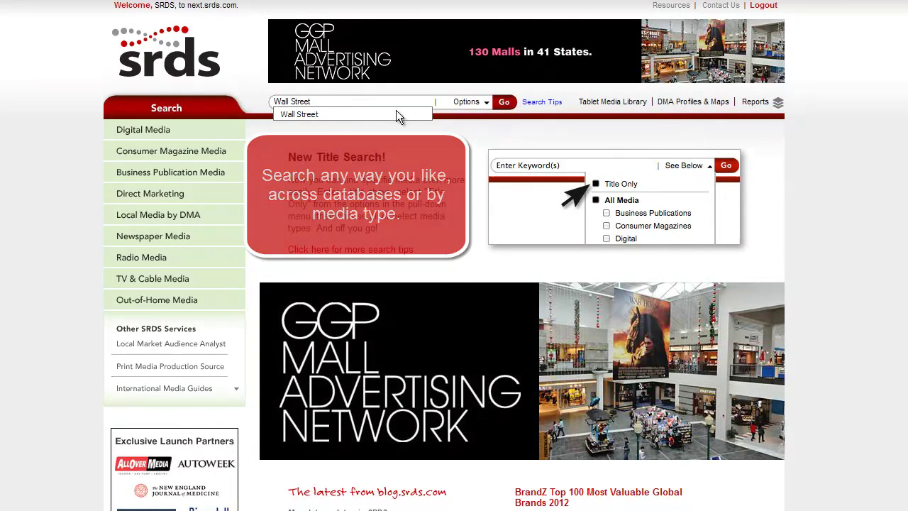
pyautogui.click(467, 101)
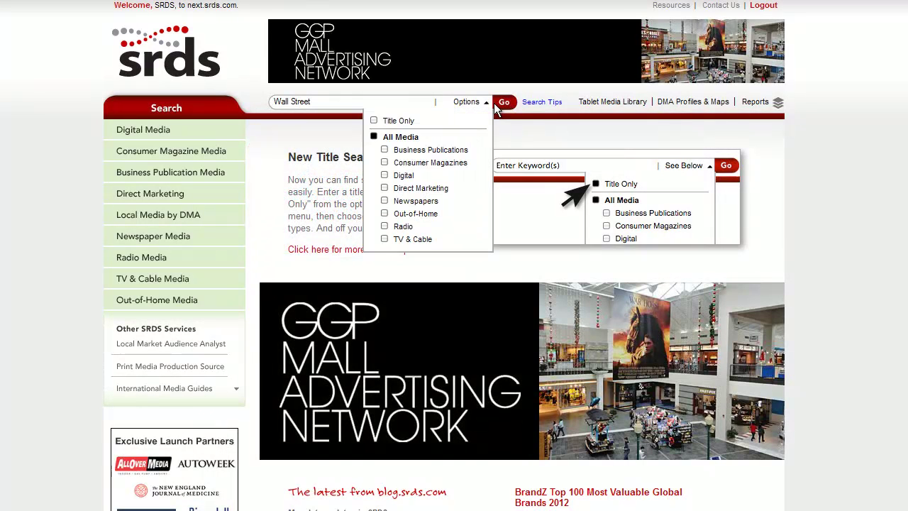
pyautogui.click(483, 105)
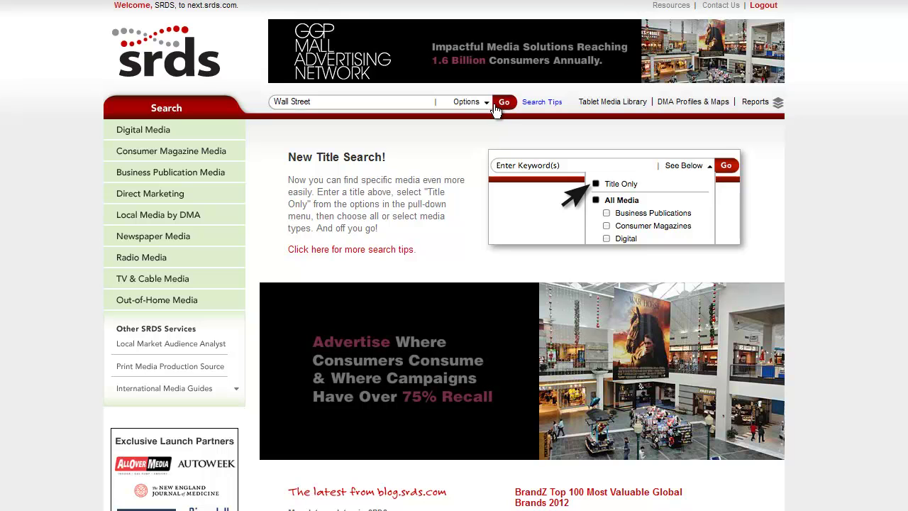
pyautogui.click(499, 102)
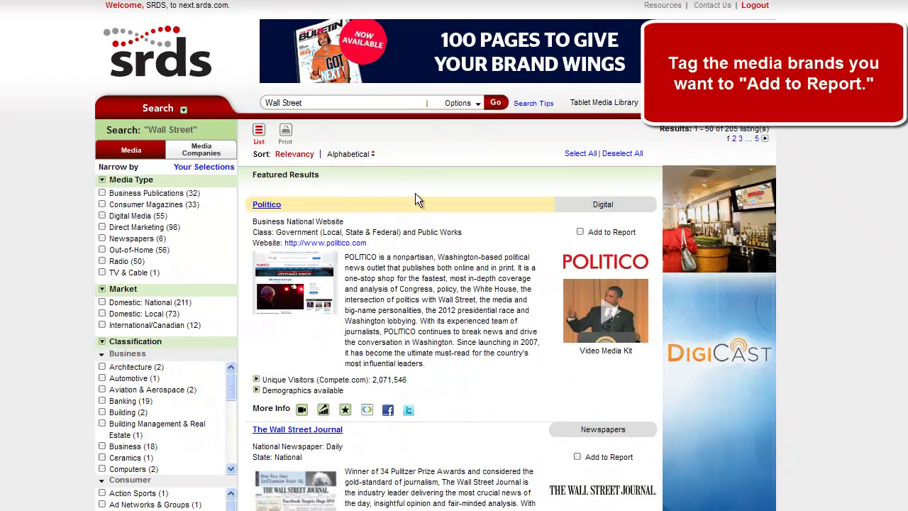
# - Tag Politico and both Wall Street Journal listings to add to the report
pyautogui.click(579, 233)
pyautogui.scroll(-3, 573, 308)
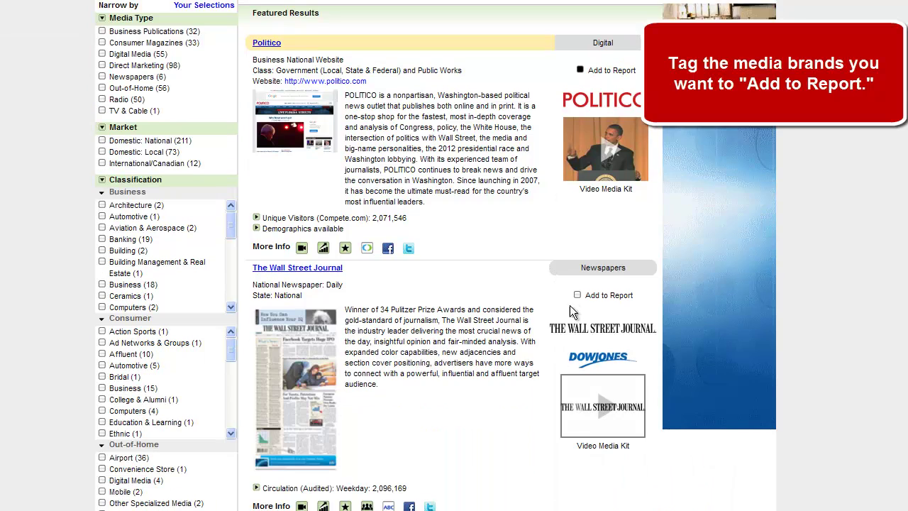
pyautogui.click(577, 295)
pyautogui.scroll(-4, 556, 351)
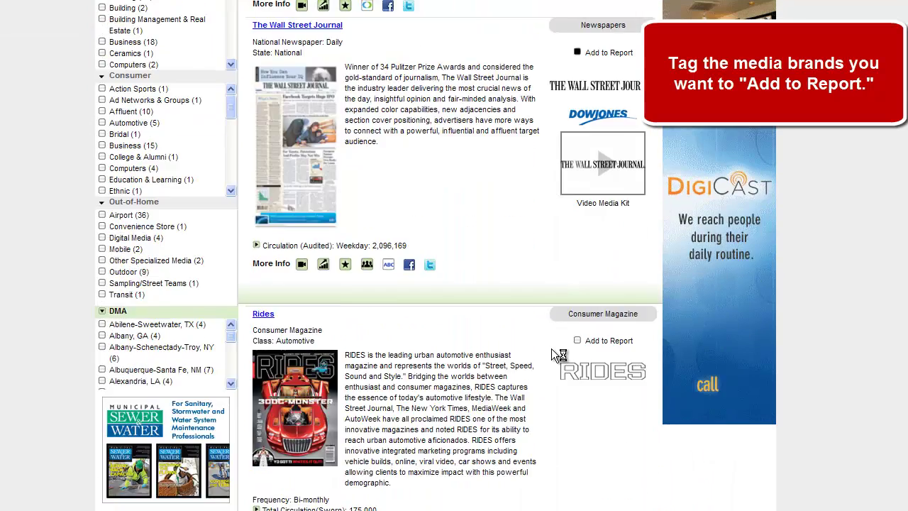
pyautogui.scroll(-1, 551, 348)
pyautogui.scroll(-2, 549, 349)
pyautogui.scroll(-2, 549, 349)
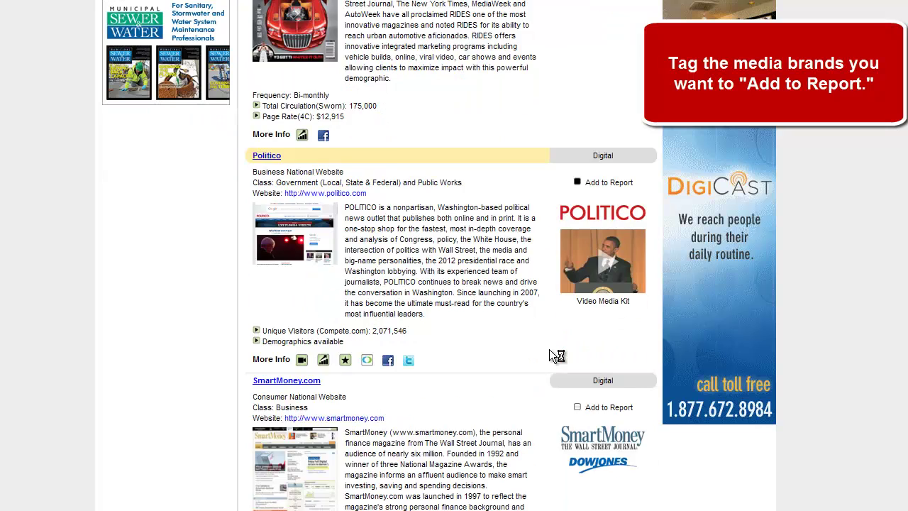
pyautogui.scroll(-1, 549, 349)
pyautogui.scroll(-2, 549, 349)
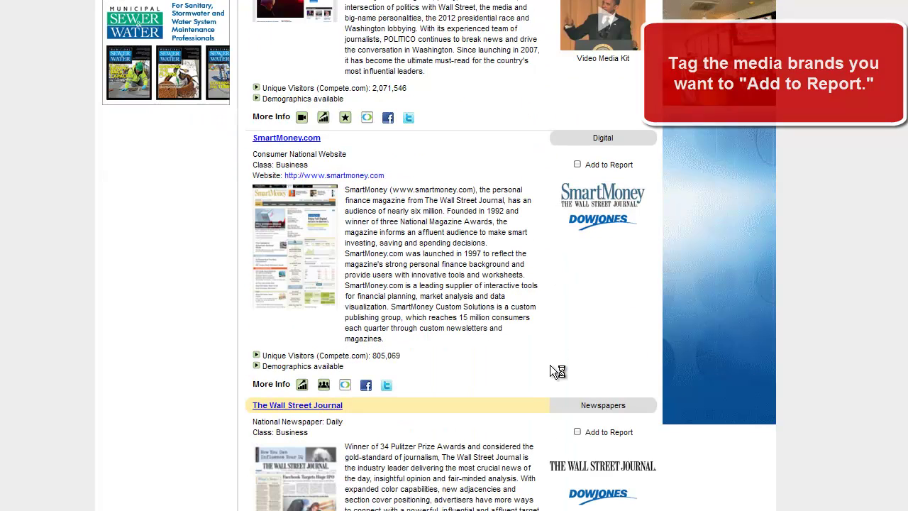
pyautogui.click(576, 432)
pyautogui.scroll(-4, 504, 422)
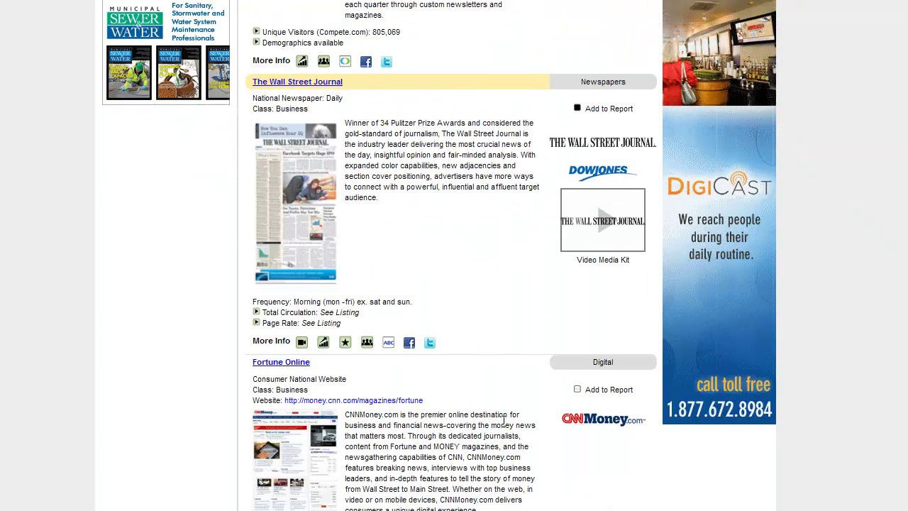
pyautogui.scroll(-1, 503, 422)
pyautogui.scroll(-1, 504, 422)
pyautogui.scroll(-1, 503, 422)
pyautogui.scroll(-1, 502, 422)
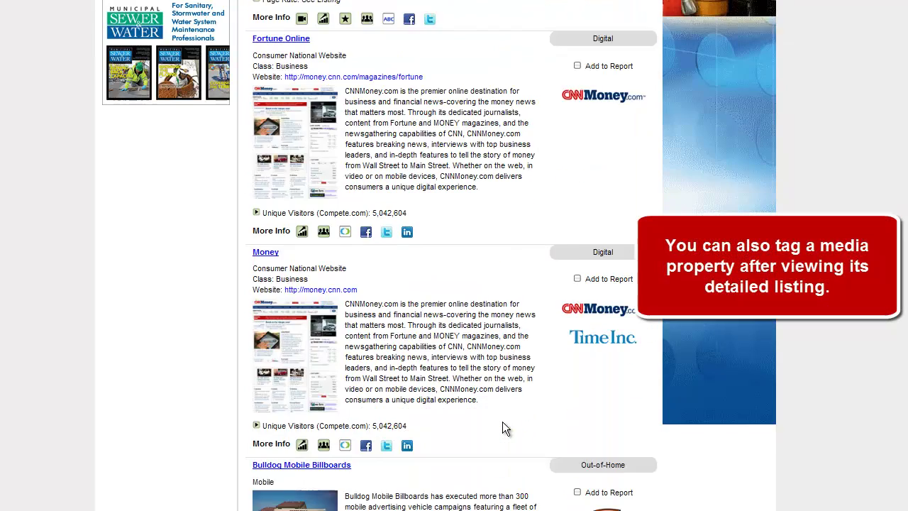
pyautogui.scroll(-1, 502, 421)
pyautogui.scroll(-1, 502, 422)
pyautogui.scroll(-1, 502, 422)
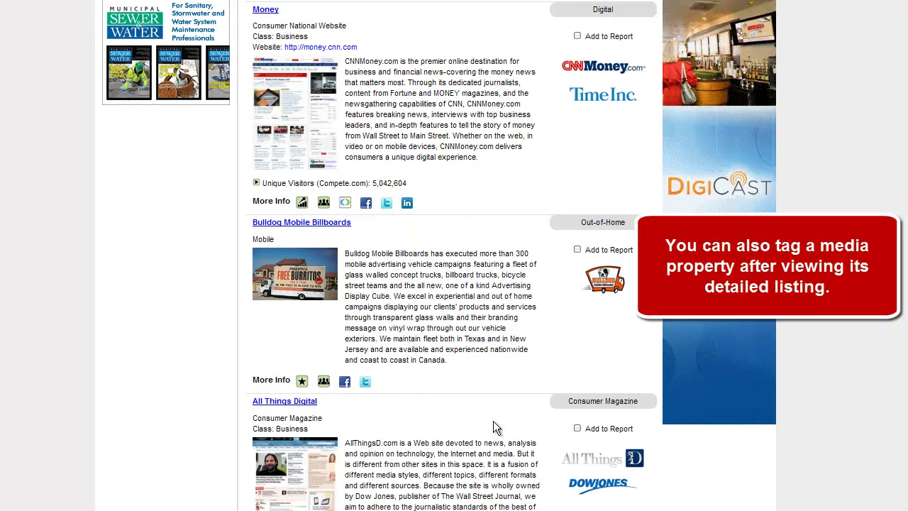
# - Tag All Things Digital from its detailed listing and return to the results
pyautogui.click(296, 402)
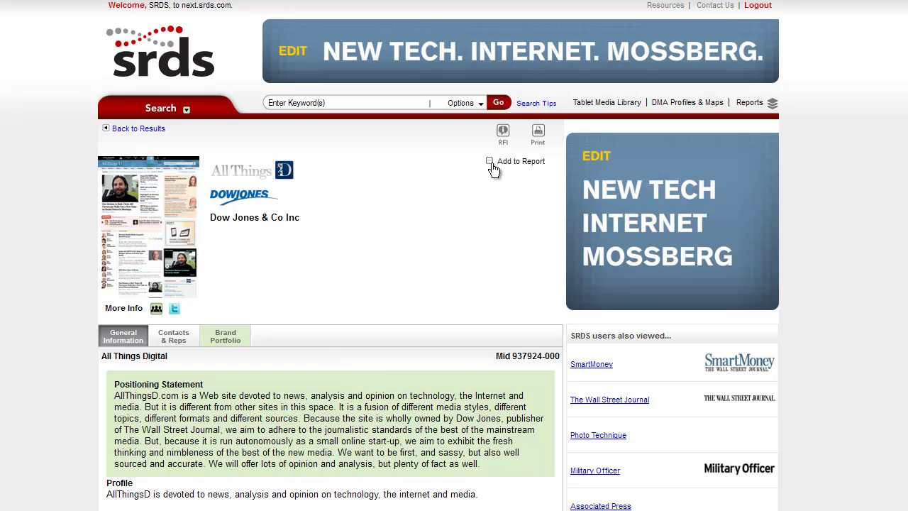
pyautogui.click(489, 162)
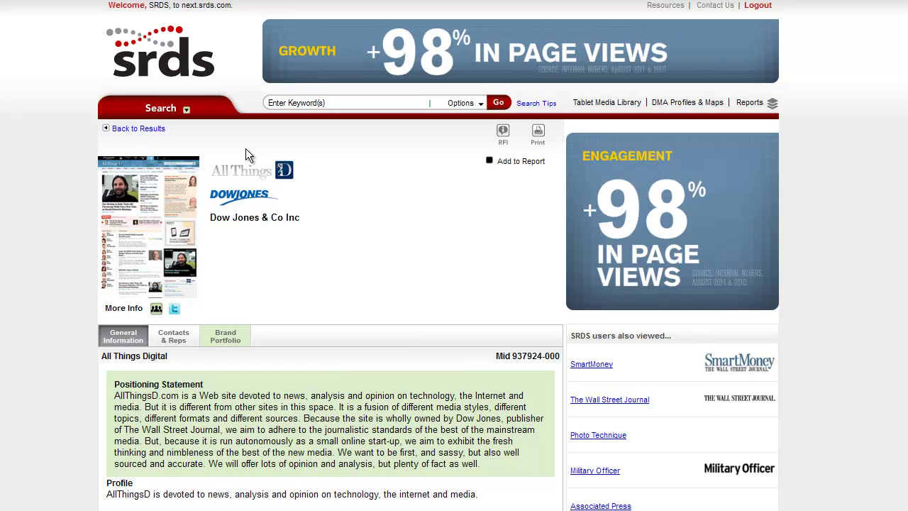
pyautogui.click(157, 136)
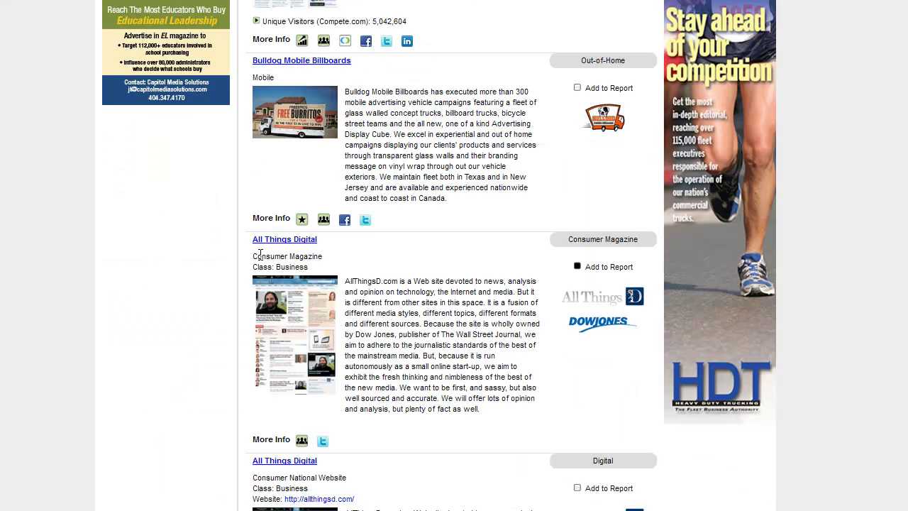
# - Tag every listing on the first results page with Select All
pyautogui.scroll(10, 367, 253)
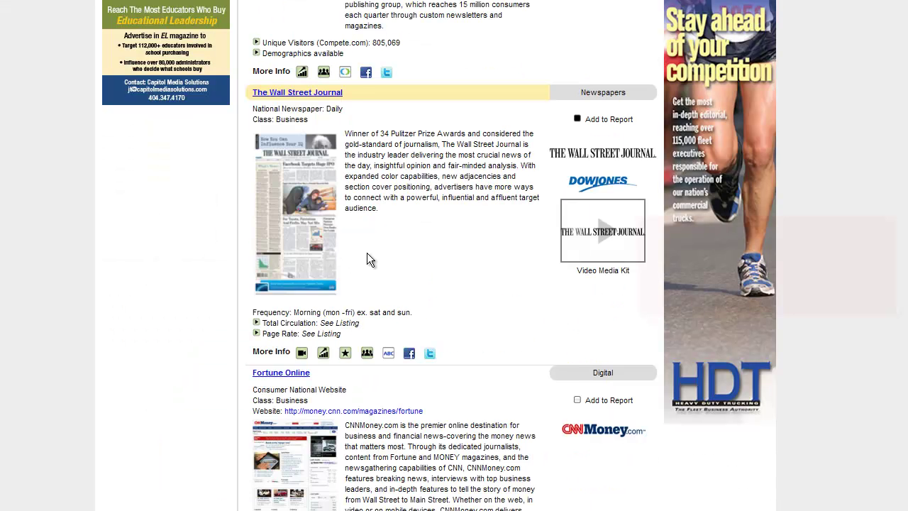
pyautogui.scroll(10, 366, 253)
pyautogui.scroll(10, 383, 248)
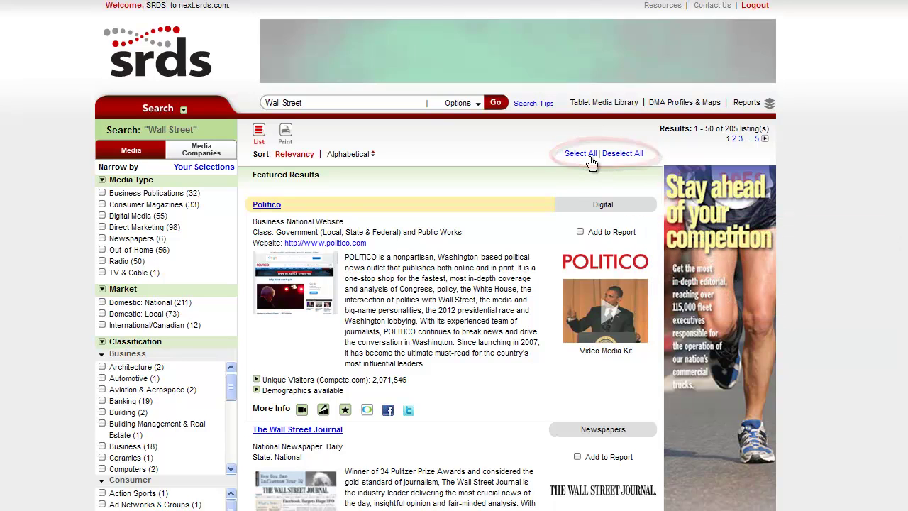
pyautogui.click(589, 154)
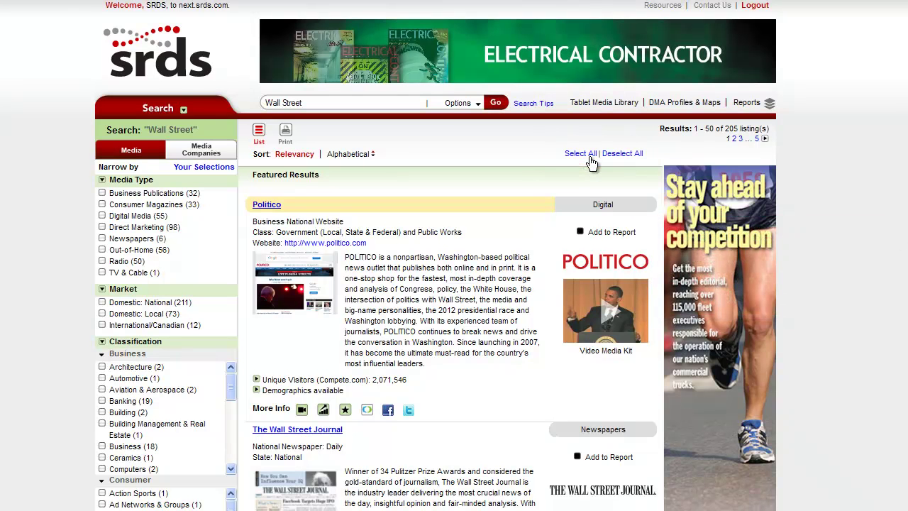
# - Untag Wall Street Research Net and On Wall Street in the tagged media panel, leaving 48
pyautogui.click(768, 107)
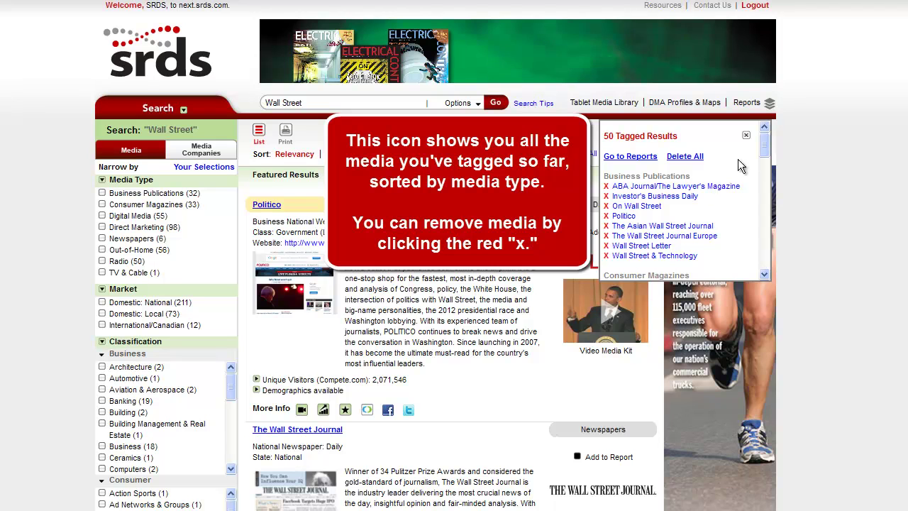
pyautogui.moveTo(762, 147); pyautogui.dragTo(764, 195)
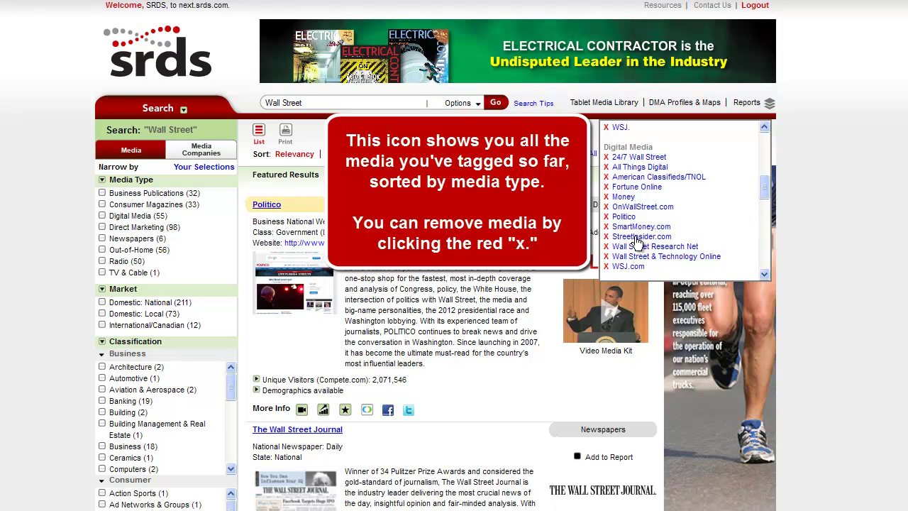
pyautogui.click(606, 246)
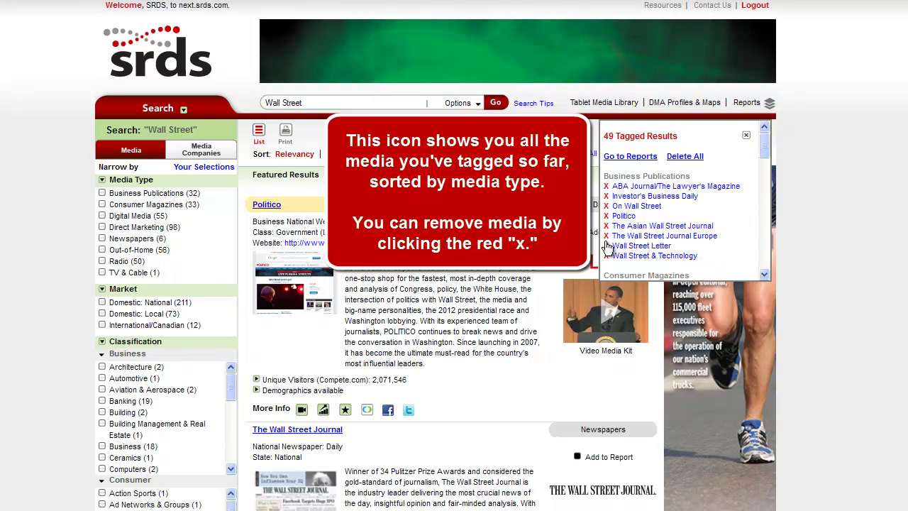
pyautogui.click(606, 205)
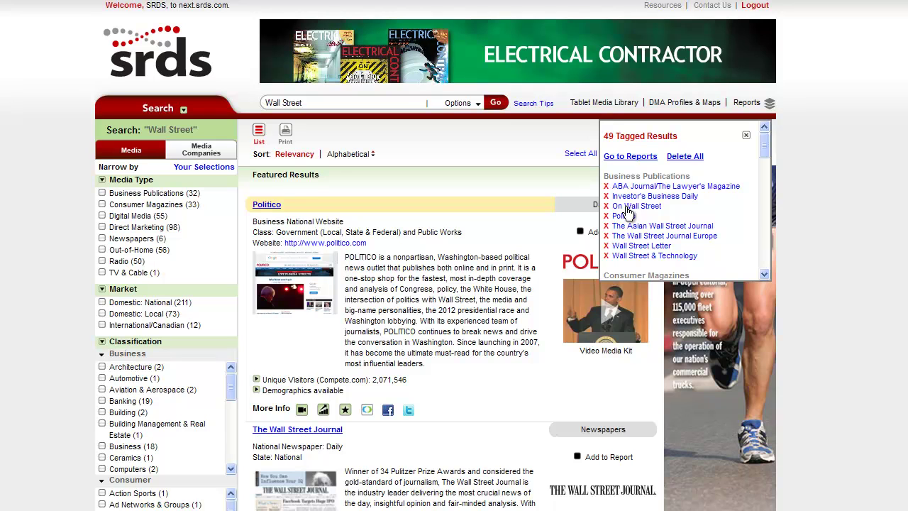
pyautogui.click(746, 135)
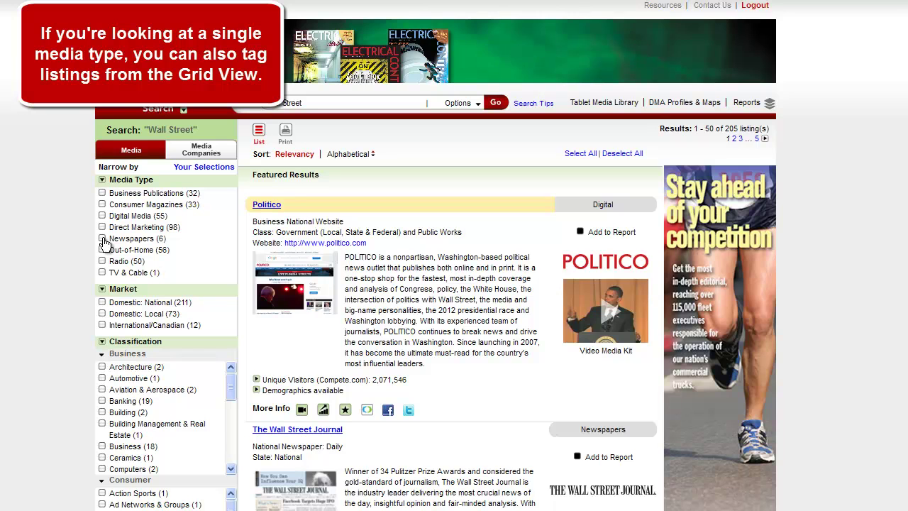
# - Filter results to newspapers, tag The Wall Street Journal, then deselect all on the page
pyautogui.click(102, 239)
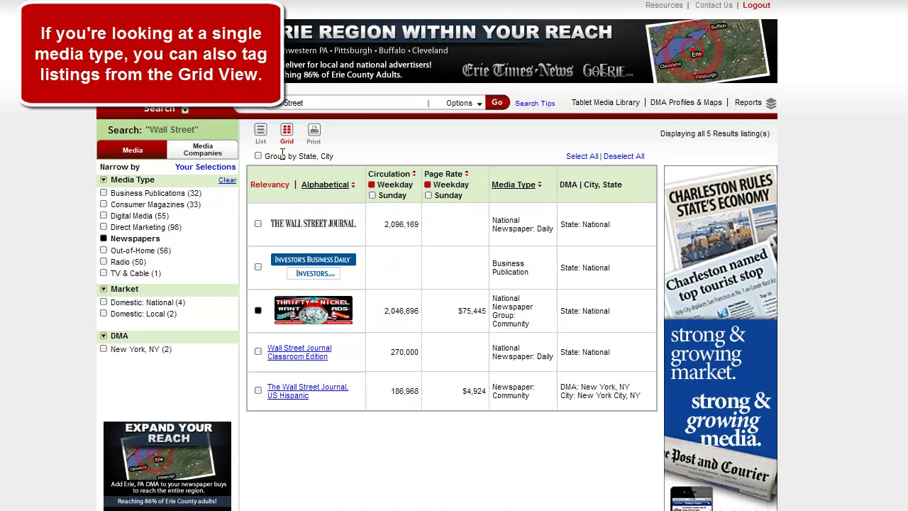
pyautogui.click(258, 225)
pyautogui.click(614, 158)
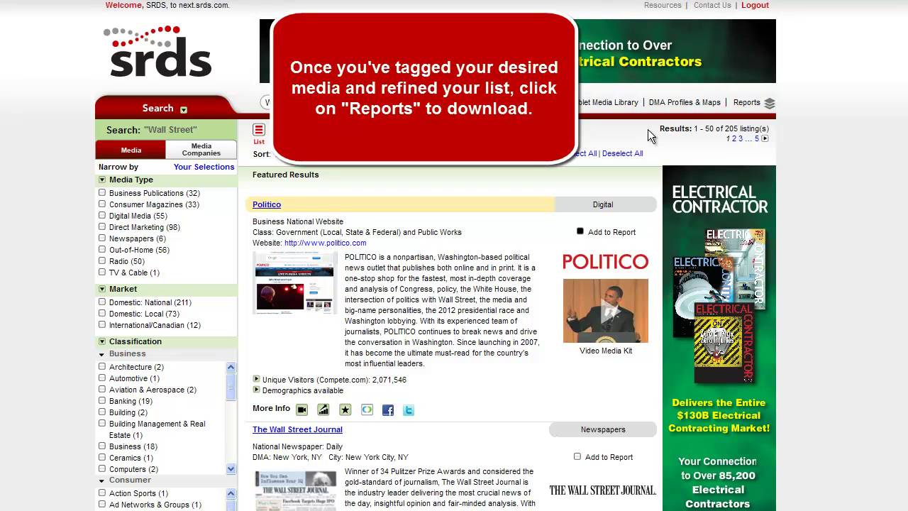
# - Review the tagged list and open the Reports page showing all 48 tagged media
pyautogui.click(769, 104)
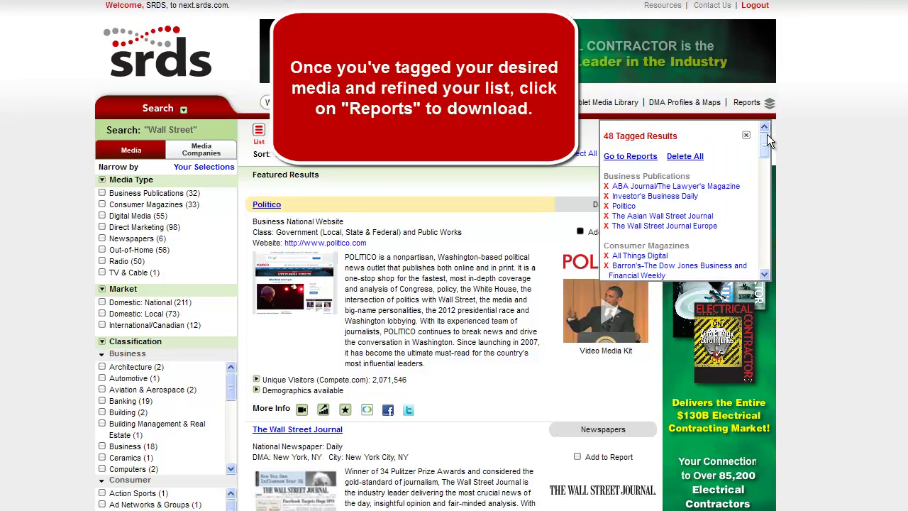
pyautogui.scroll(-1, 764, 142)
pyautogui.scroll(2, 763, 143)
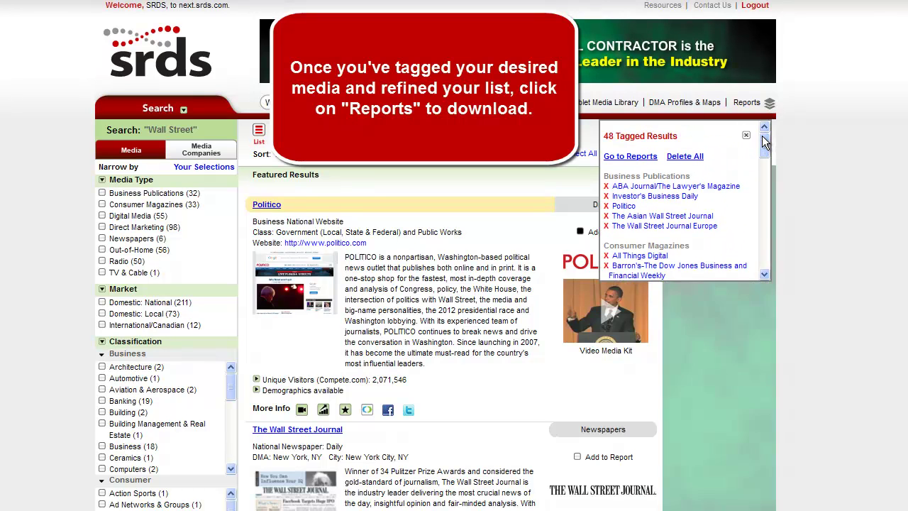
pyautogui.click(746, 135)
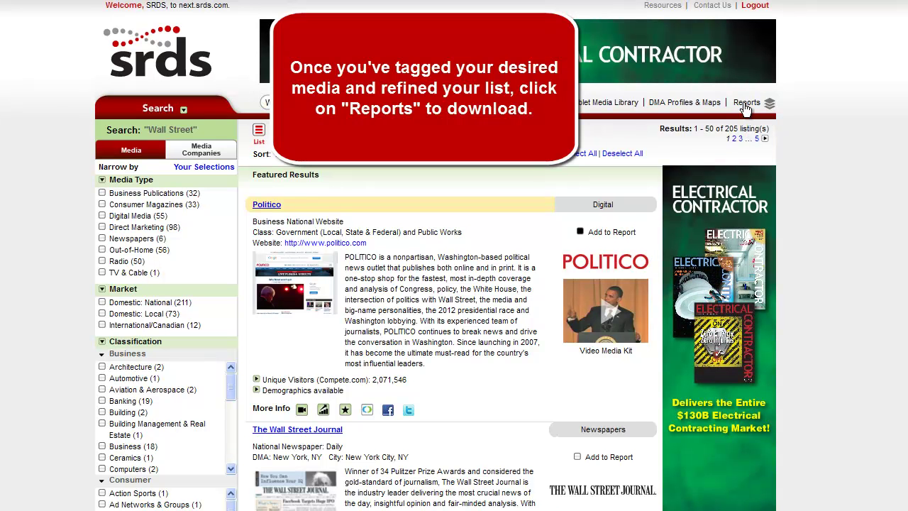
pyautogui.click(745, 104)
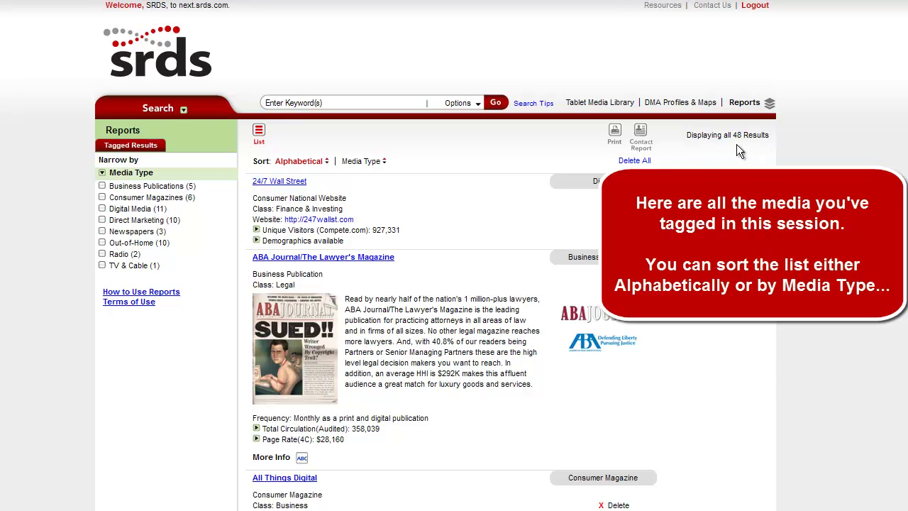
# - Re-sort the report alphabetically and delete 24/7 Wall Street, leaving 47 results
pyautogui.click(380, 165)
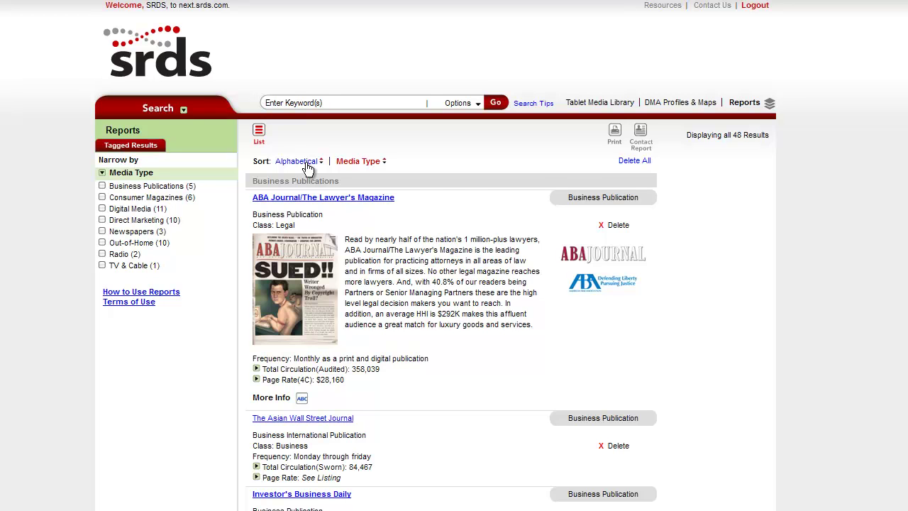
pyautogui.click(305, 163)
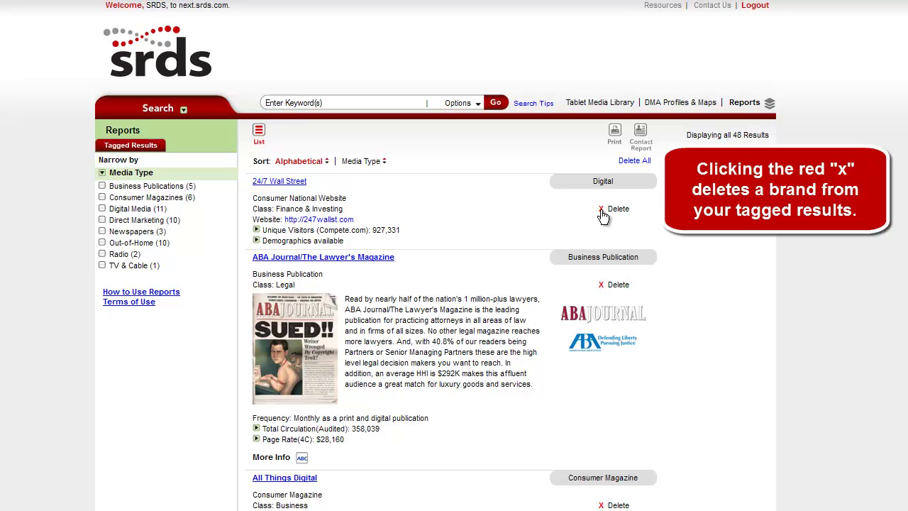
pyautogui.click(601, 210)
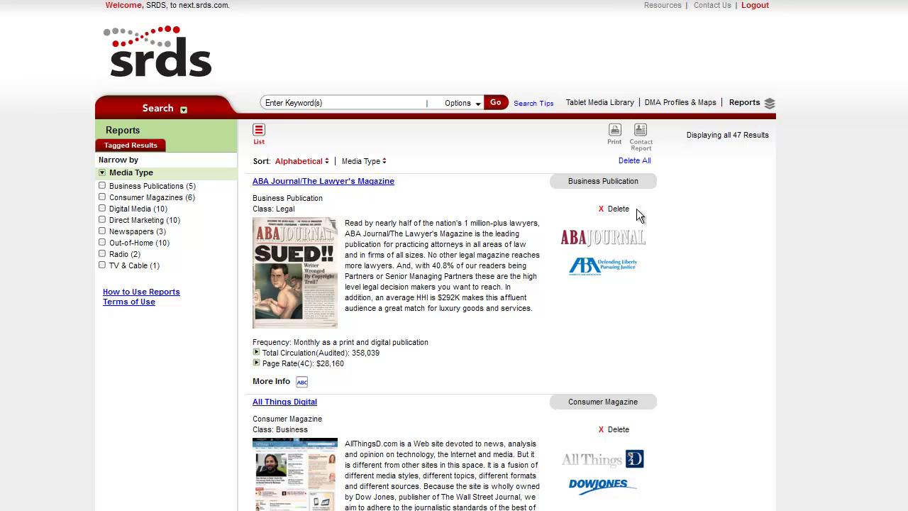
pyautogui.click(615, 134)
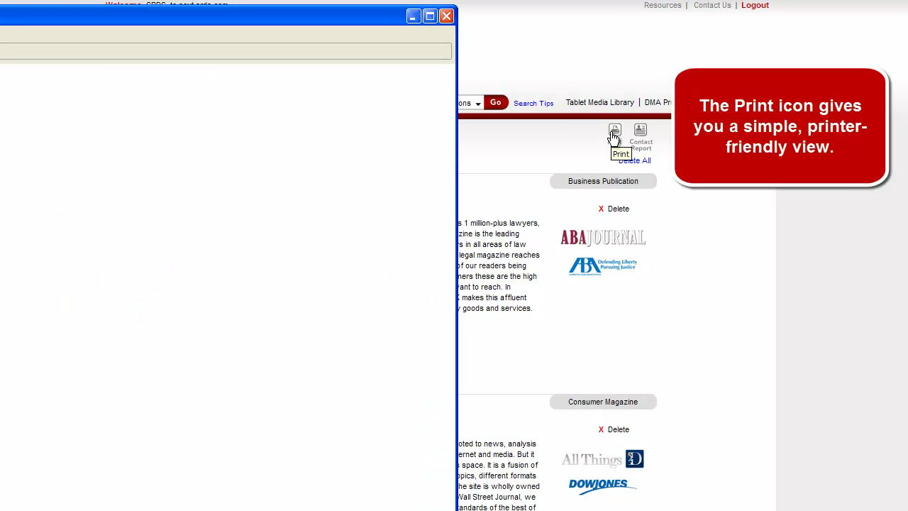
pyautogui.moveTo(313, 16); pyautogui.dragTo(642, 30)
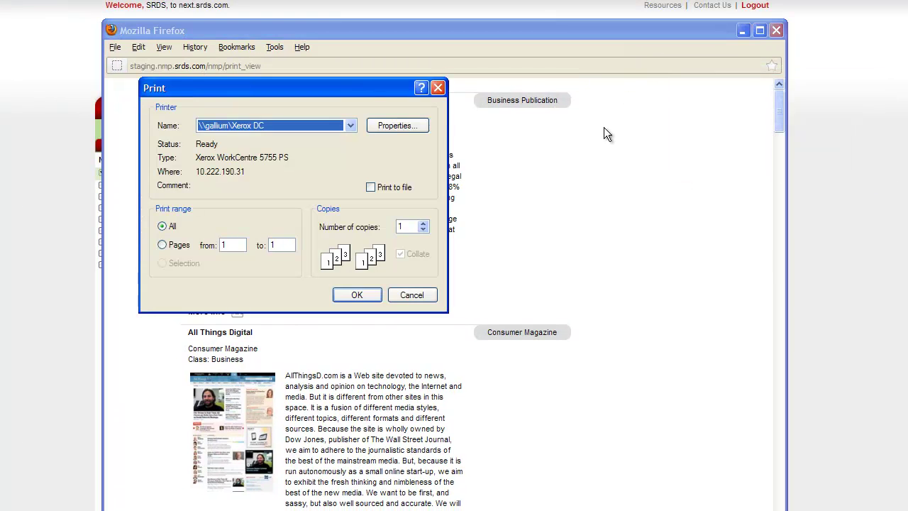
pyautogui.click(418, 292)
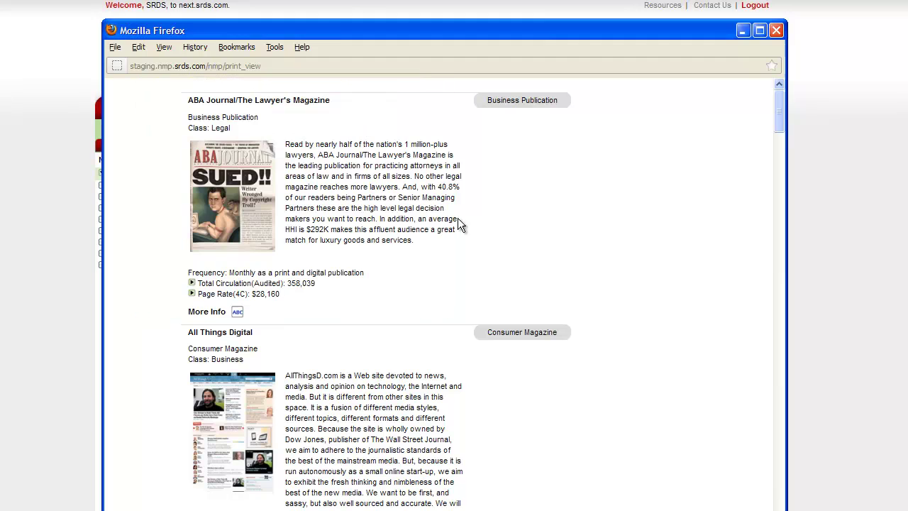
pyautogui.click(775, 29)
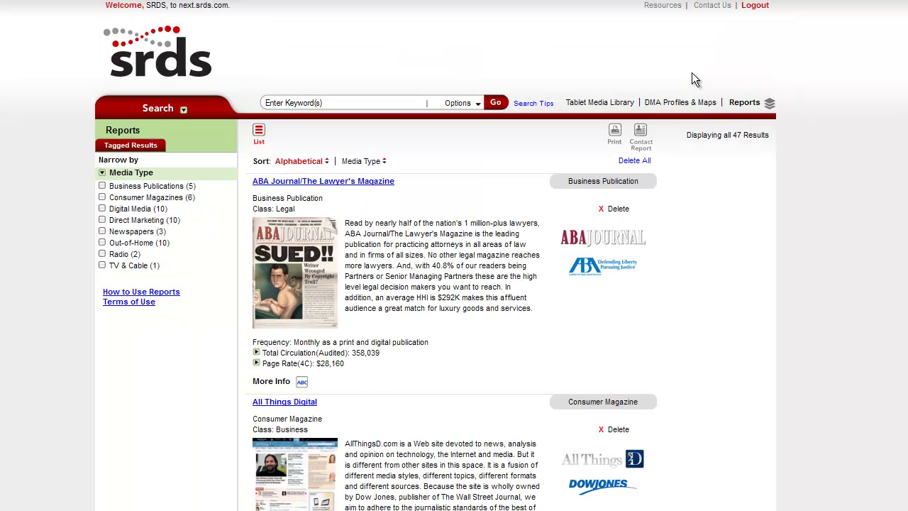
# - Download the contact report as Contact.csv and open it in Excel
pyautogui.click(642, 141)
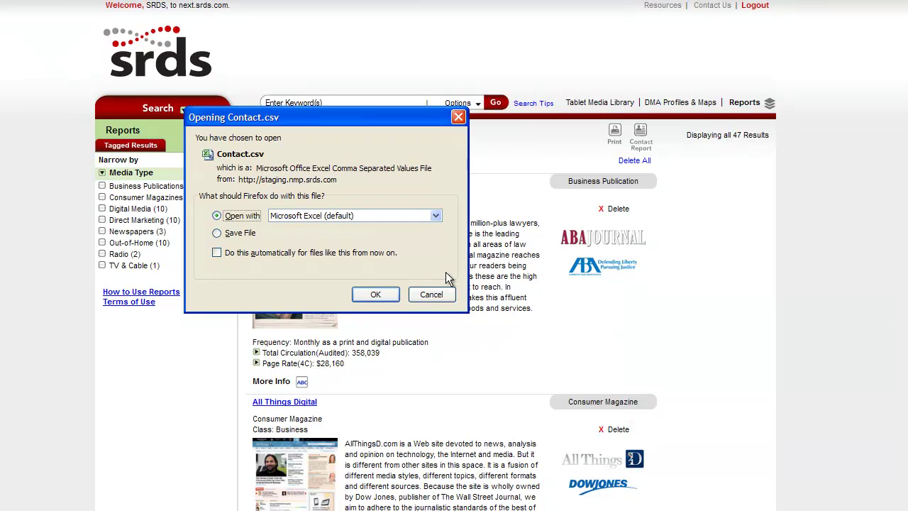
pyautogui.click(390, 294)
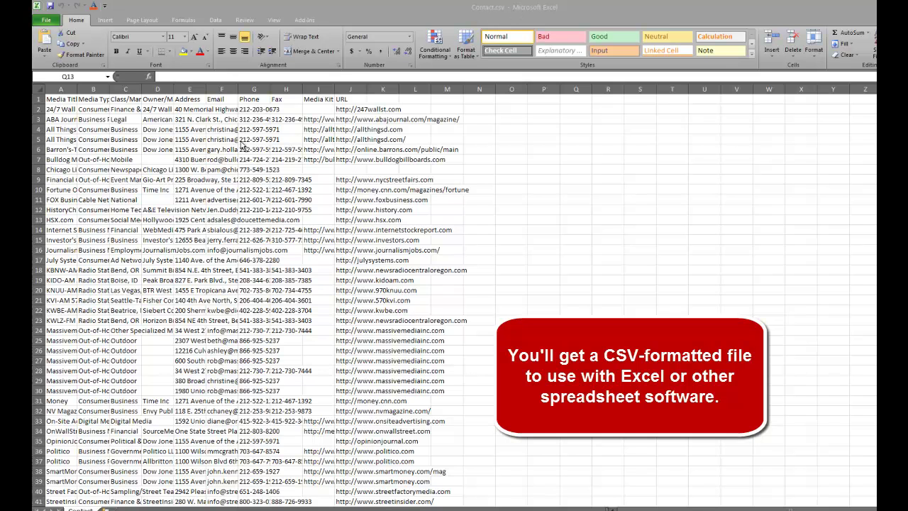
# - AutoFit all columns of Contact.csv and return to cell A1
pyautogui.hotkey('ctrl', 'a')
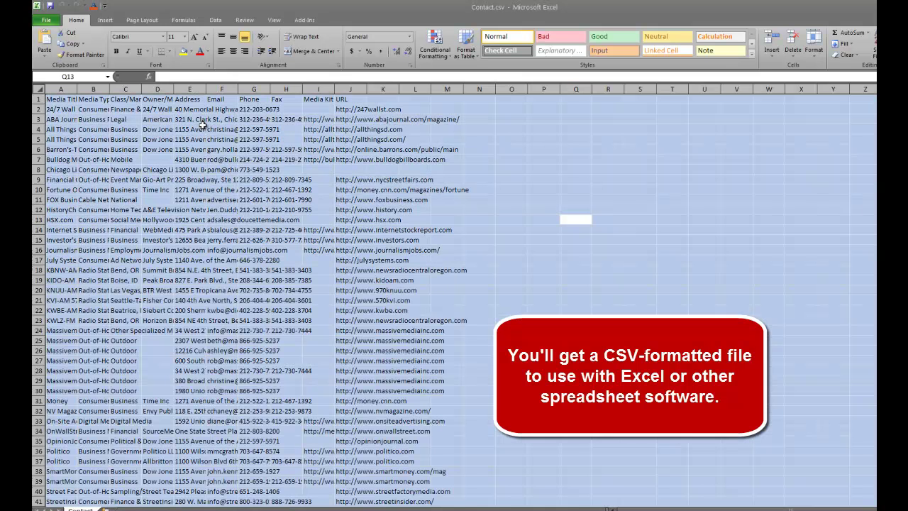
pyautogui.doubleClick(75, 88)
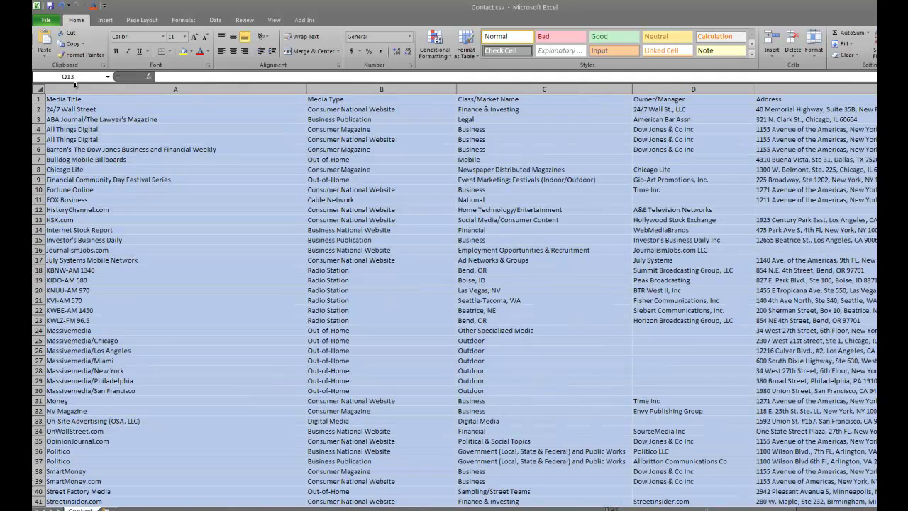
pyautogui.click(83, 100)
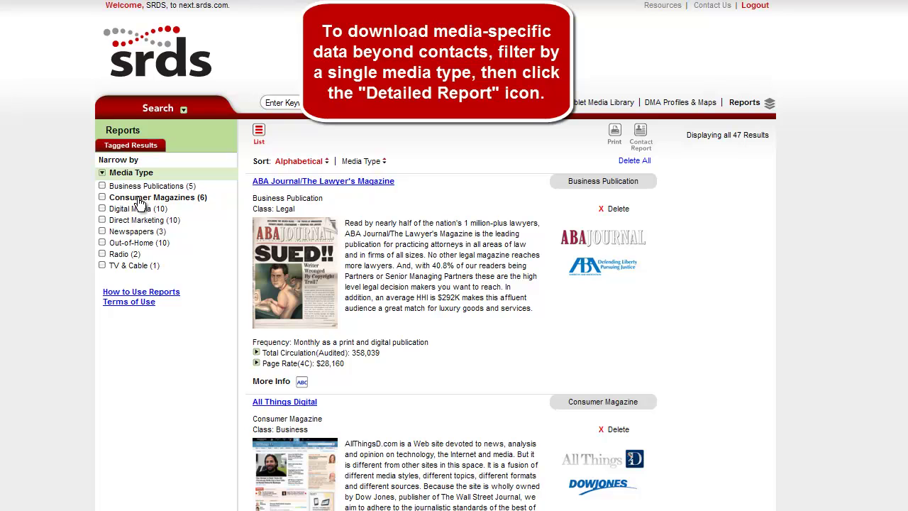
# - Filter the tagged media to the 6 Consumer Magazines under Media Type
pyautogui.click(139, 199)
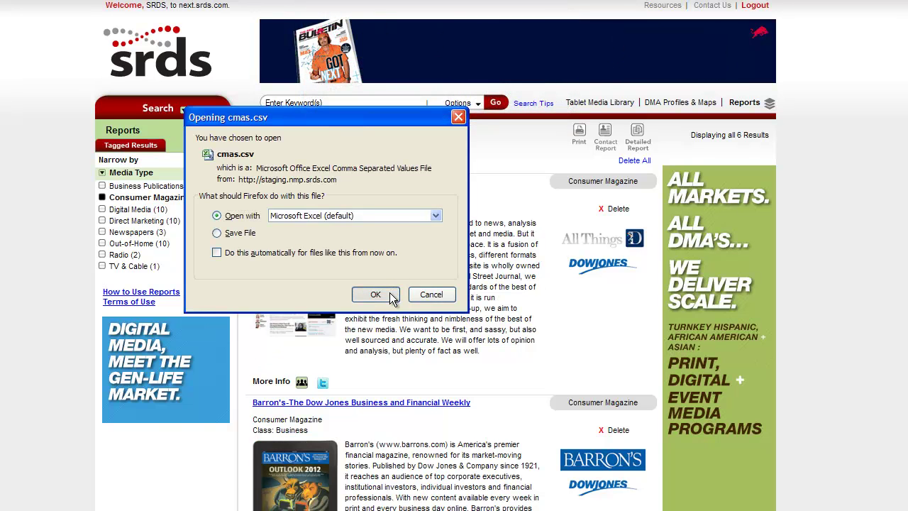
# - Open cmas.csv in Excel and AutoFit all its columns
pyautogui.click(375, 294)
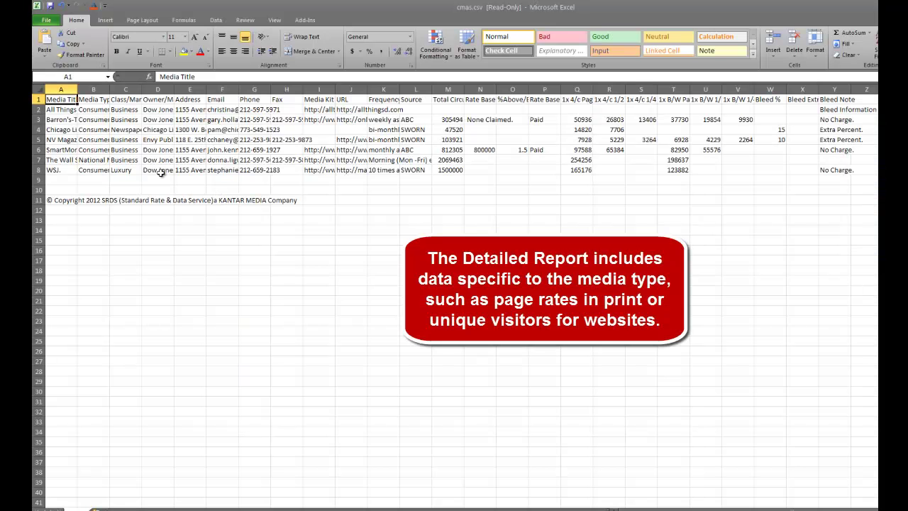
pyautogui.click(85, 113)
pyautogui.hotkey('ctrl', 'a')
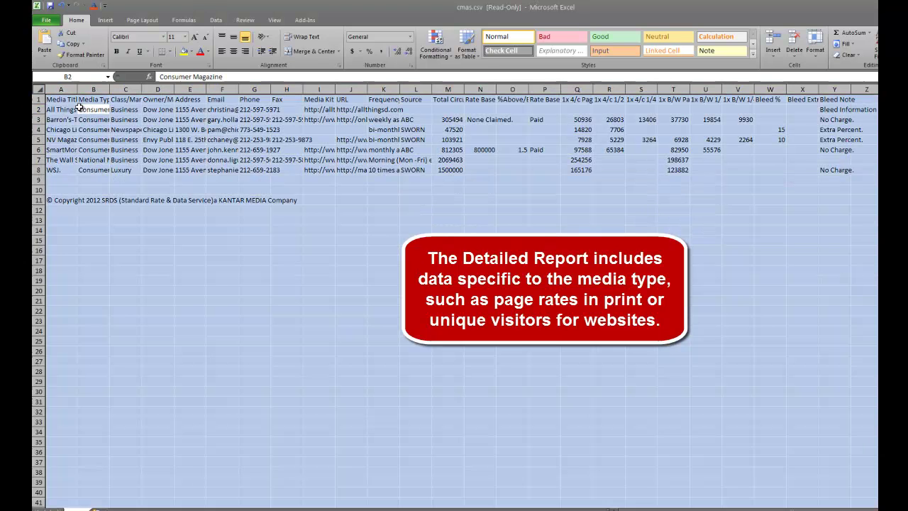
pyautogui.doubleClick(77, 90)
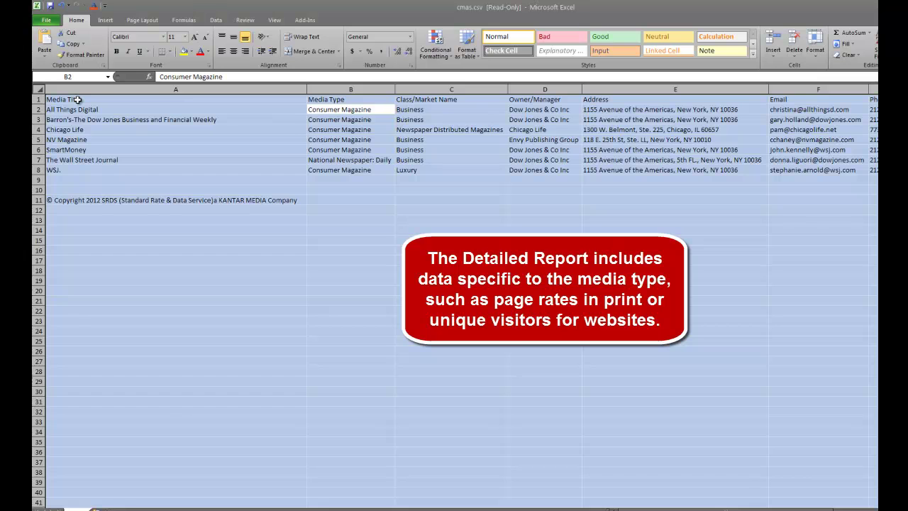
# - Bold the Media Title (A1) and Media Type (B1) headers
pyautogui.click(77, 99)
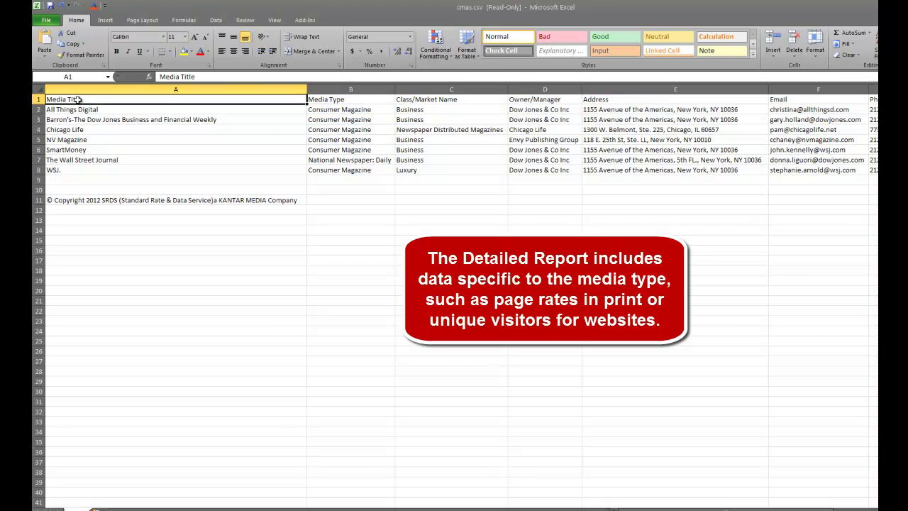
pyautogui.hotkey('ctrl', 'b')
pyautogui.click(368, 99)
pyautogui.hotkey('ctrl', 'b')
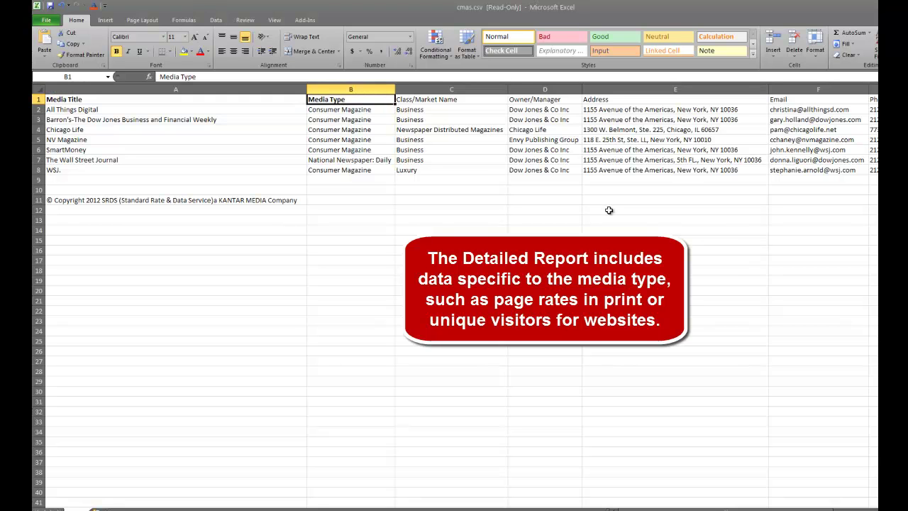